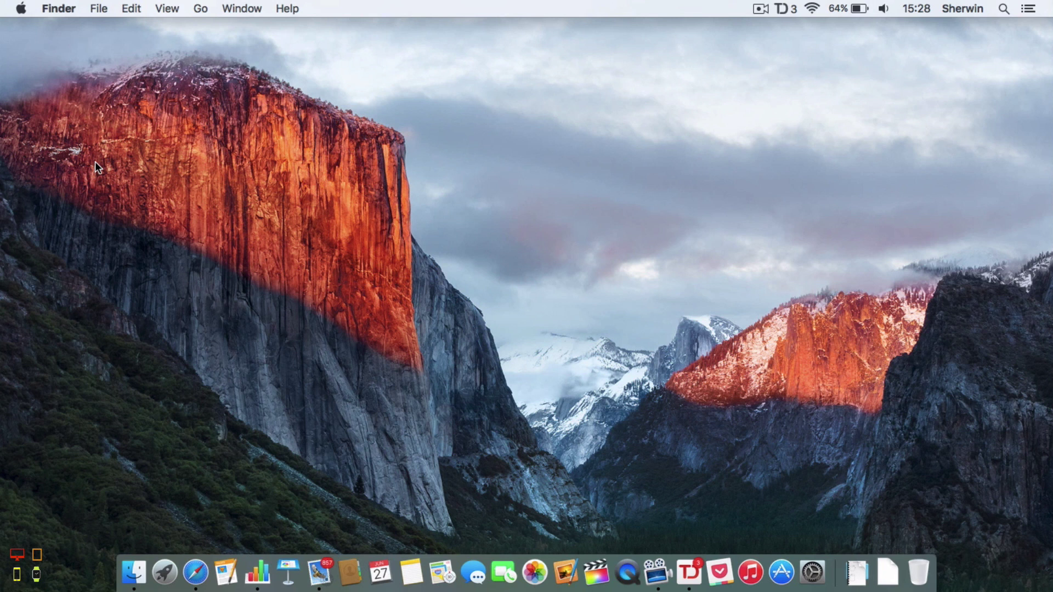
In full-screen Mail, swipe to mark the Twitch newsletter unread and trash the guildford Employment Alert.
{"action": "key", "text": "ctrl+Left"}
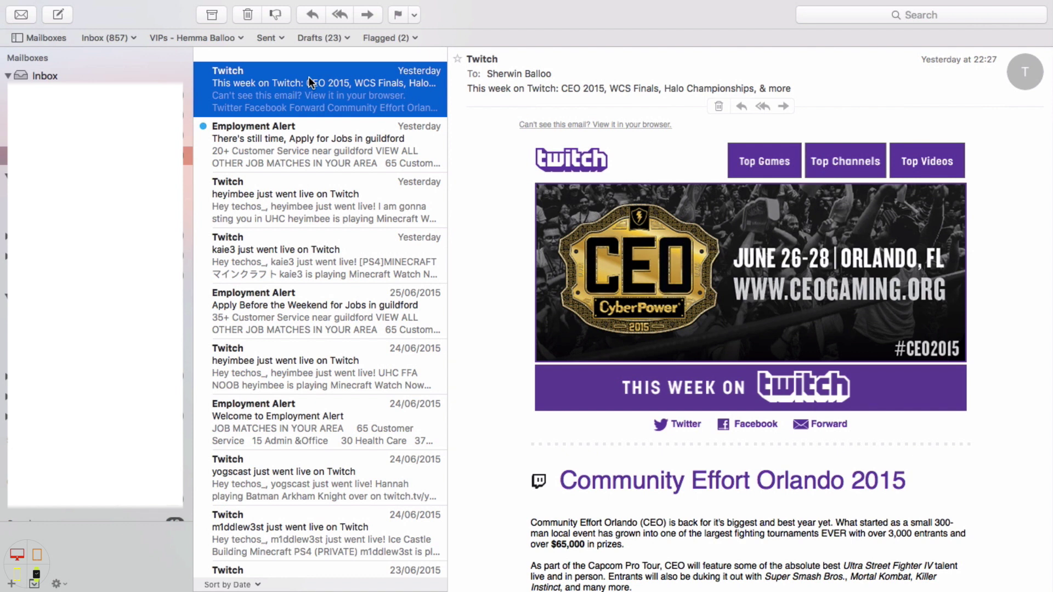
{"action": "scroll", "coordinate": [308, 78], "scroll_direction": "left", "scroll_amount": 5}
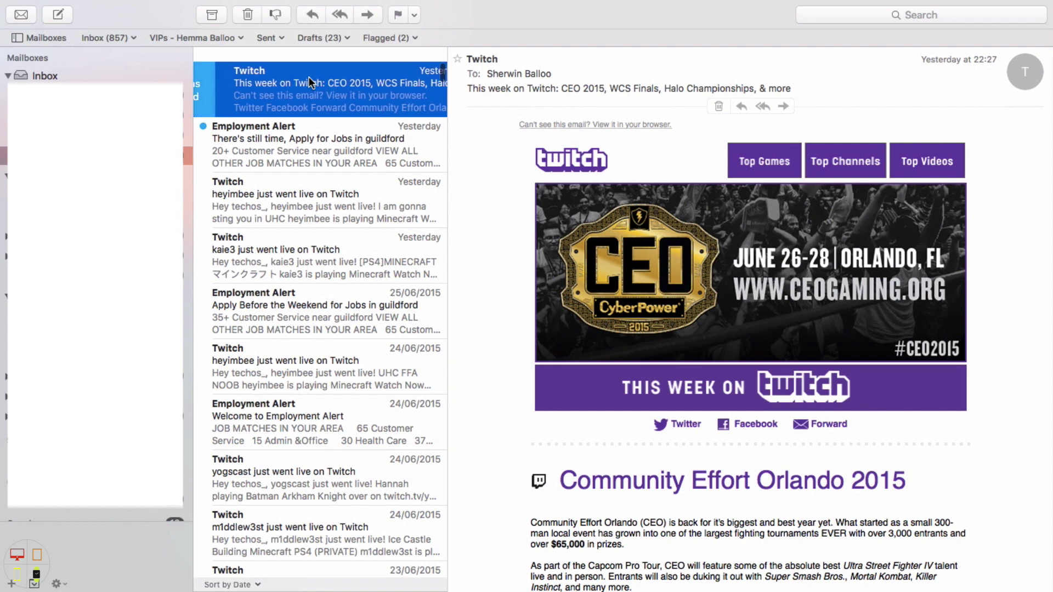
{"action": "scroll", "coordinate": [309, 82], "scroll_direction": "left", "scroll_amount": 3}
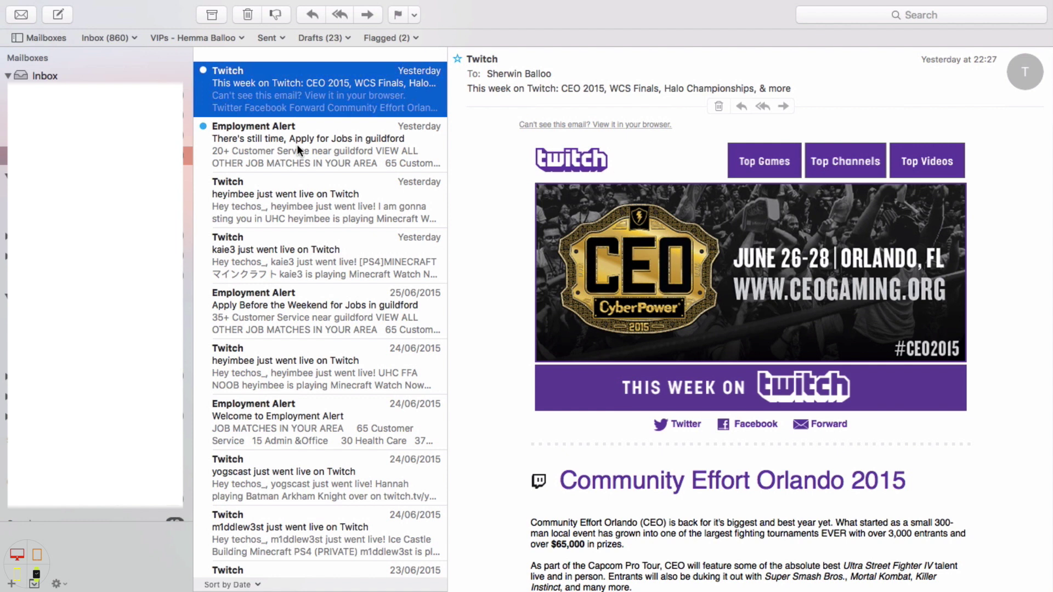
{"action": "scroll", "coordinate": [318, 144], "scroll_direction": "right", "scroll_amount": 5}
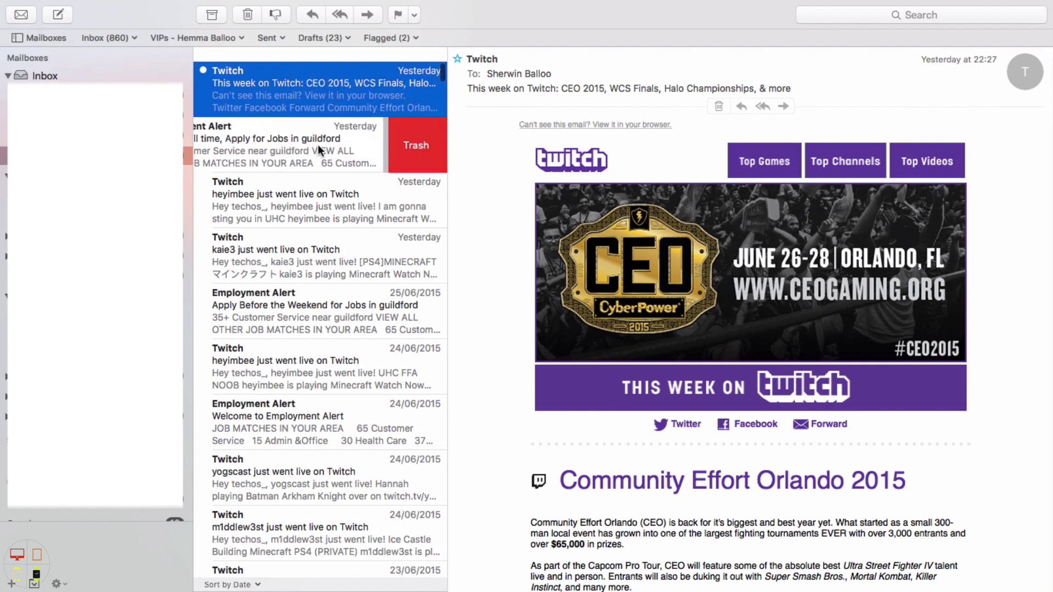
{"action": "scroll", "coordinate": [317, 144], "scroll_direction": "right", "scroll_amount": 5}
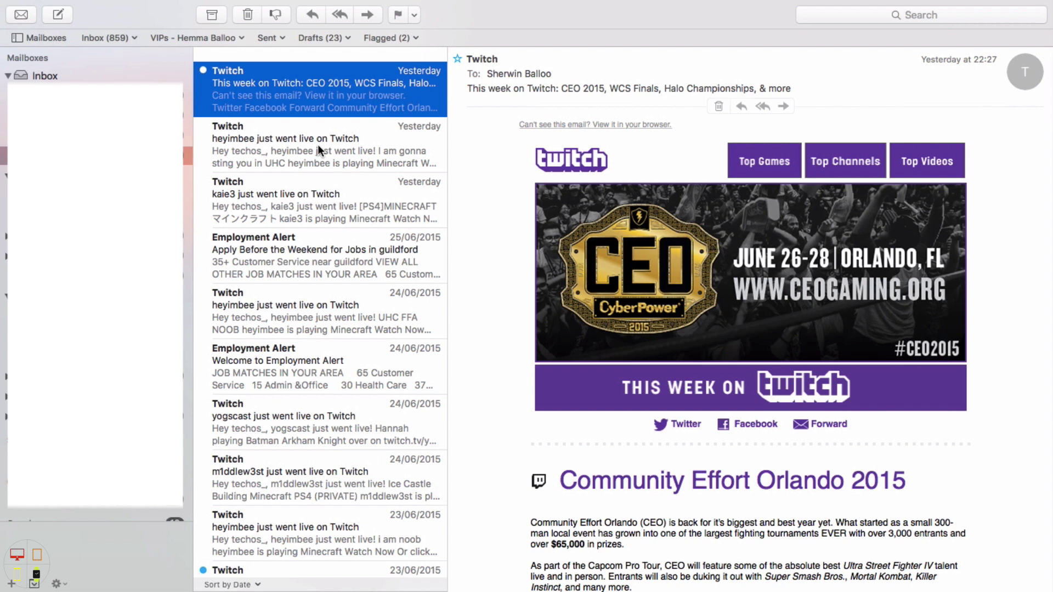
Compose a new message and fill in its recipient and the subject 'Twitch Event'.
{"action": "left_click", "coordinate": [65, 15]}
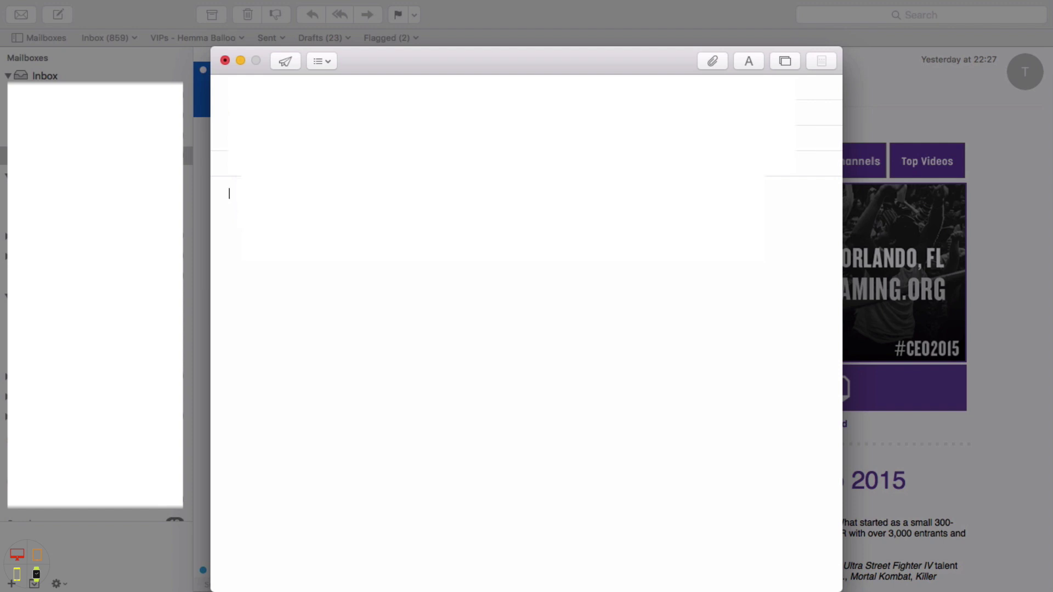
{"action": "left_click", "coordinate": [310, 79]}
{"action": "key", "text": "Return"}
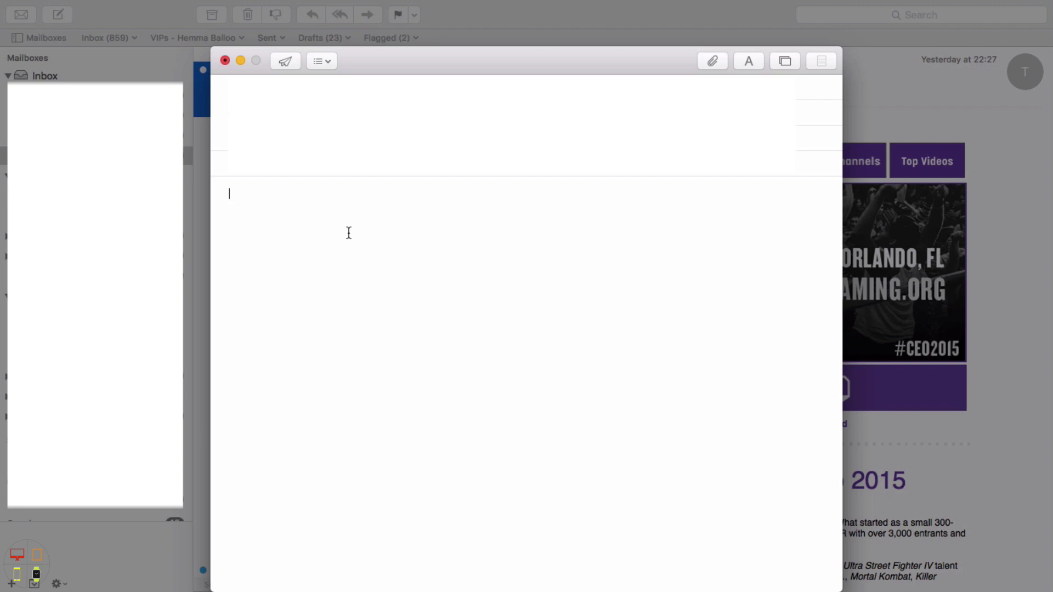
Write the body line 'Here are the details for the Twitch Event:', ending it with a colon.
{"action": "type", "text": "Here is th"}
{"action": "type", "text": "e"}
{"action": "key", "text": "BackSpace"}
{"action": "key", "text": "BackSpace"}
{"action": "key", "text": "BackSpace"}
{"action": "key", "text": "BackSpace"}
{"action": "key", "text": "BackSpace"}
{"action": "key", "text": "BackSpace"}
{"action": "type", "text": "are the details "}
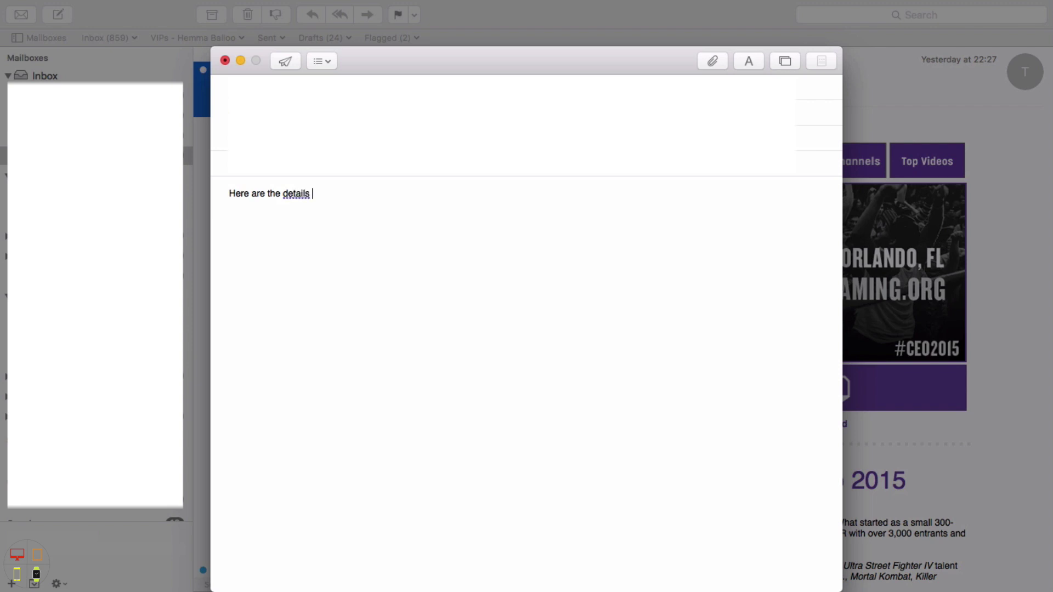
{"action": "type", "text": "for the Twitch Event;"}
{"action": "key", "text": "Return"}
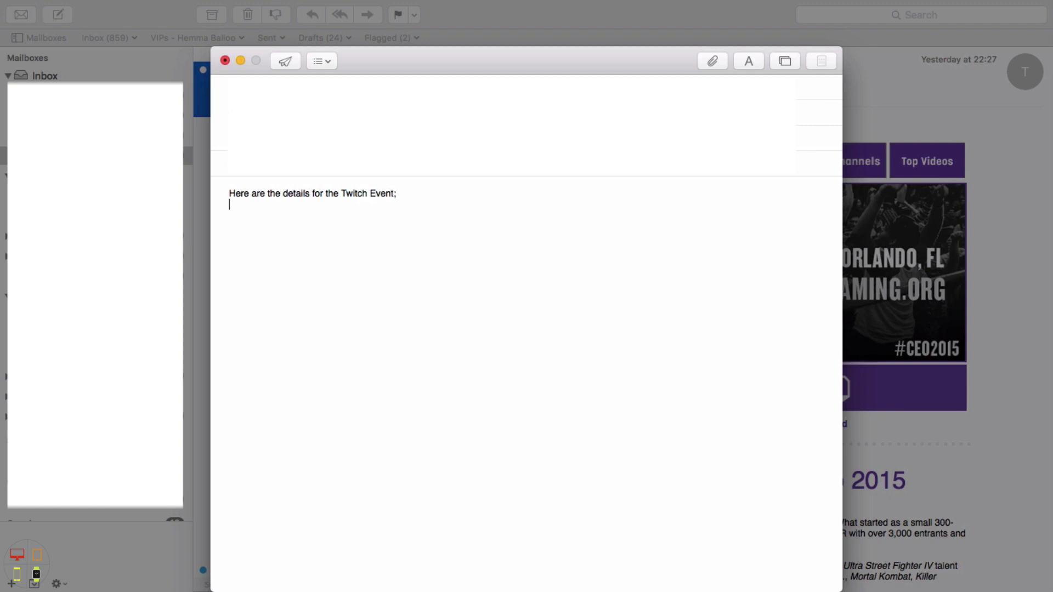
{"action": "key", "text": "BackSpace"}
{"action": "key", "text": "BackSpace"}
{"action": "type", "text": ":"}
{"action": "key", "text": "Return"}
Drag the CEO 2015 banner into the minimized Twitch Event draft, add a name sign-off, and re-minimize.
{"action": "key", "text": "super+m"}
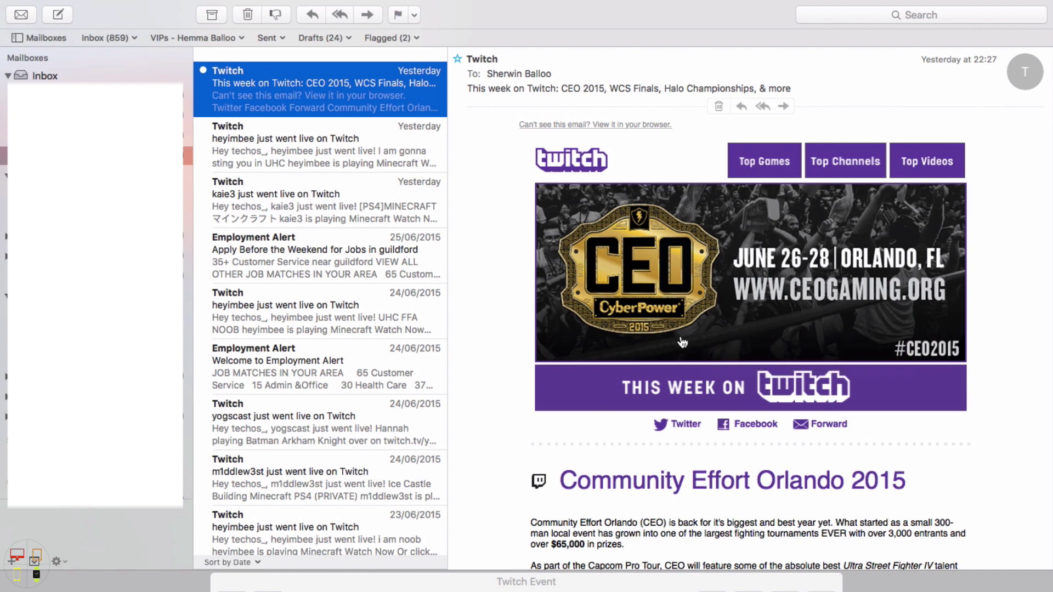
{"action": "left_click_drag", "start_coordinate": [683, 343], "coordinate": [481, 468]}
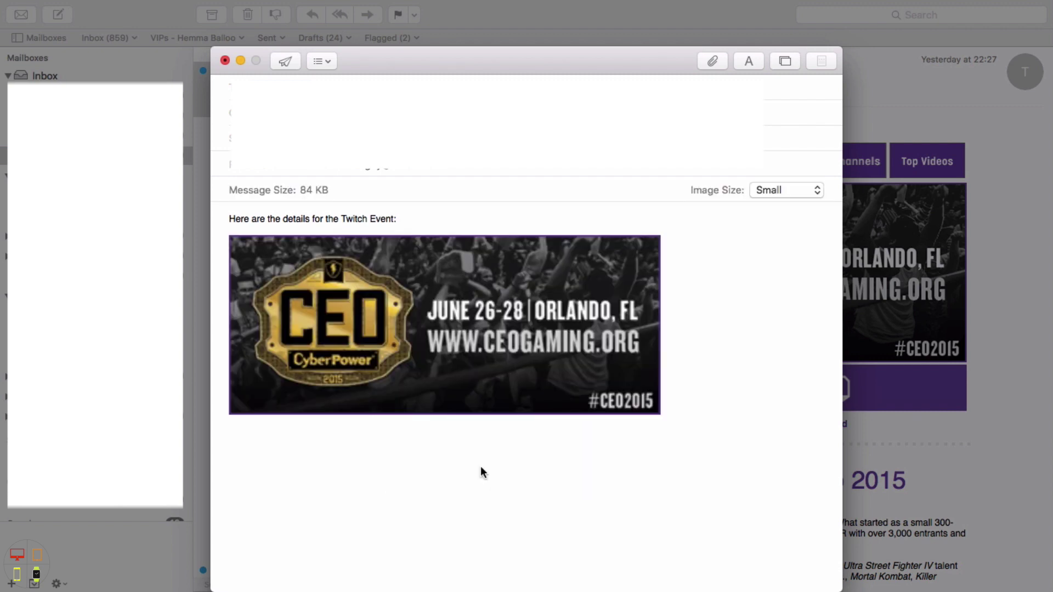
{"action": "mouse_move", "coordinate": [408, 331]}
{"action": "key", "text": "Return"}
{"action": "type", "text": "Sherwin"}
{"action": "mouse_move", "coordinate": [504, 246]}
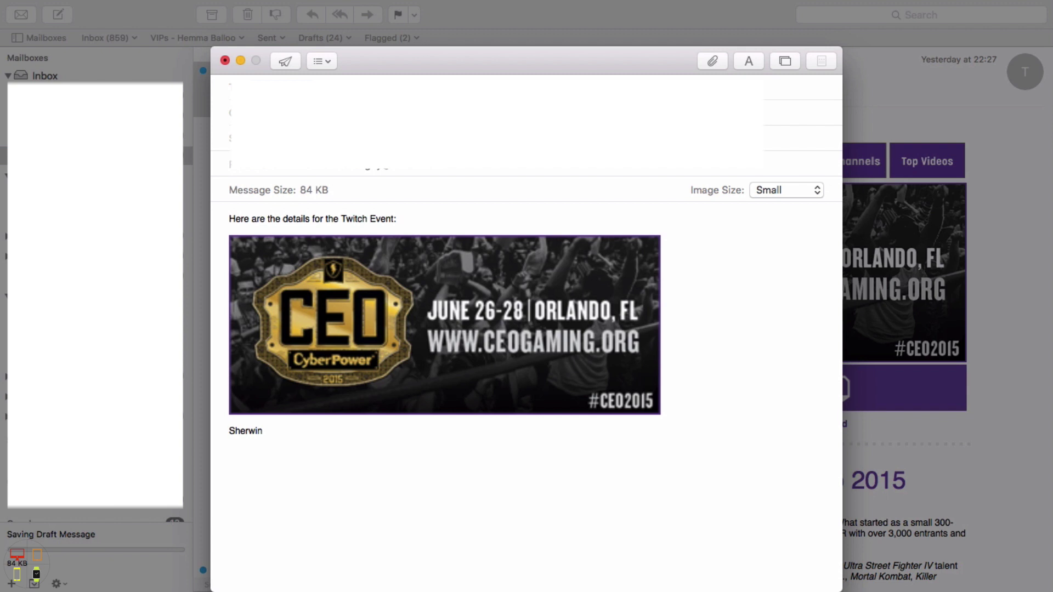
{"action": "key", "text": "super+m"}
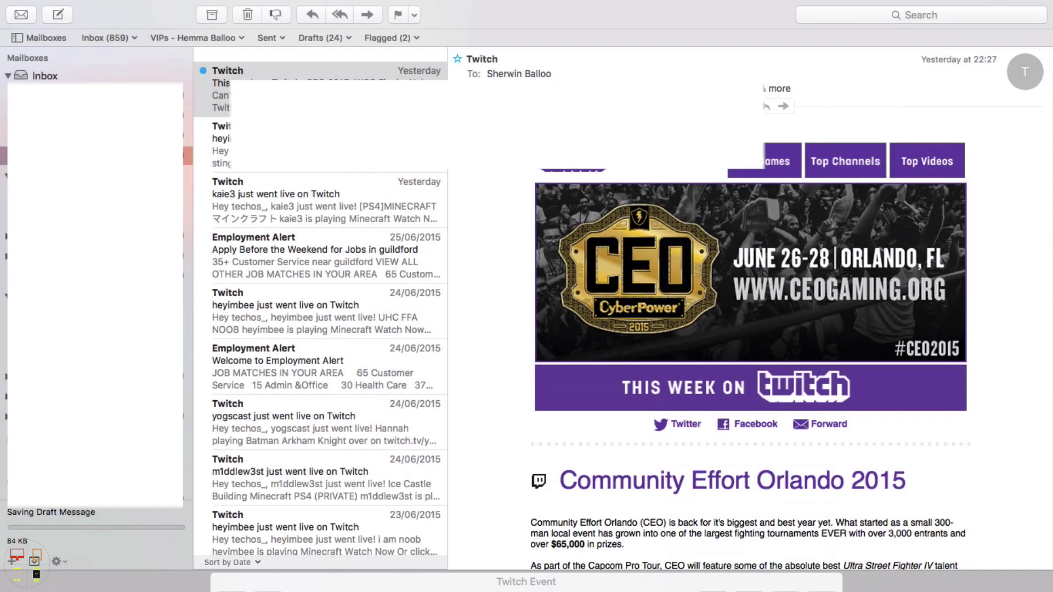
Start a second message, paste the copied draft contents into its body, and select the first line.
{"action": "left_click", "coordinate": [62, 12]}
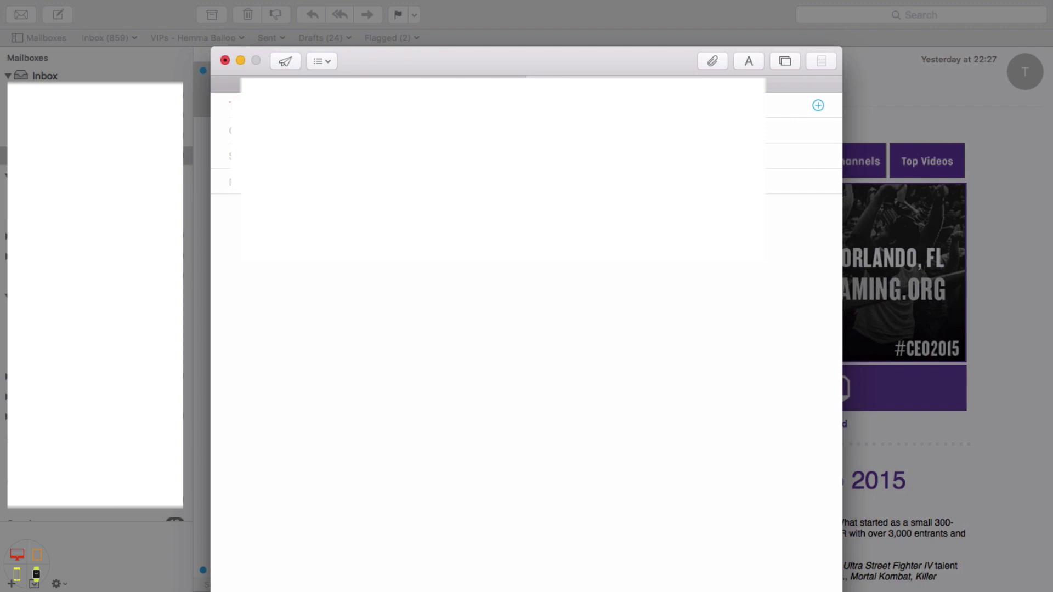
{"action": "left_click", "coordinate": [260, 281]}
{"action": "type", "text": "Here are the details for the Twitch Event:  Sherwin"}
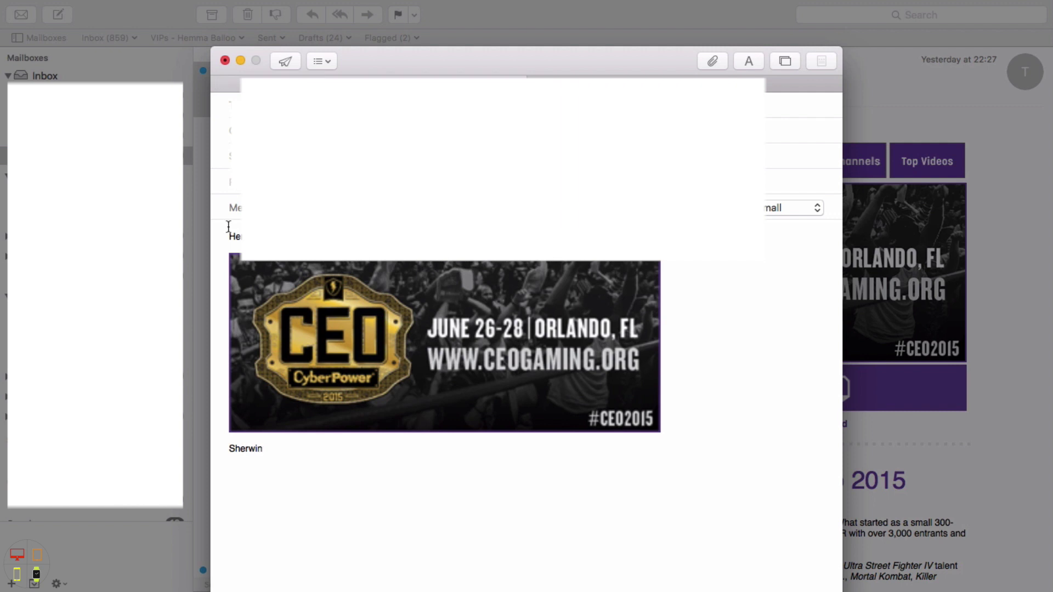
{"action": "left_click_drag", "start_coordinate": [229, 231], "coordinate": [396, 238]}
{"action": "key", "text": "super+c"}
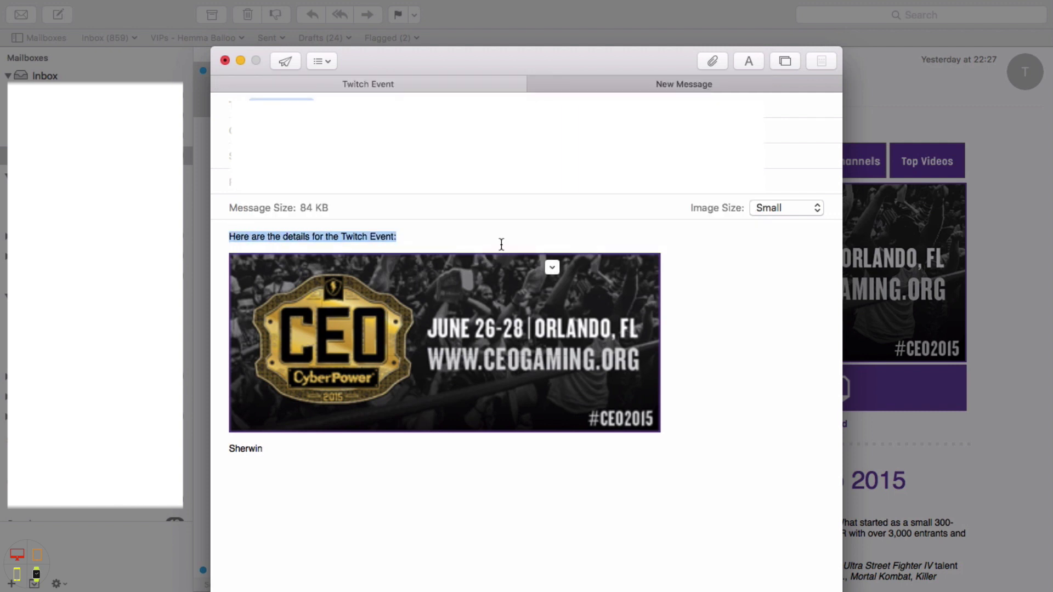
Paste the first line, then the banner and signature, into the New Message tab.
{"action": "left_click", "coordinate": [629, 86]}
{"action": "key", "text": "super+v"}
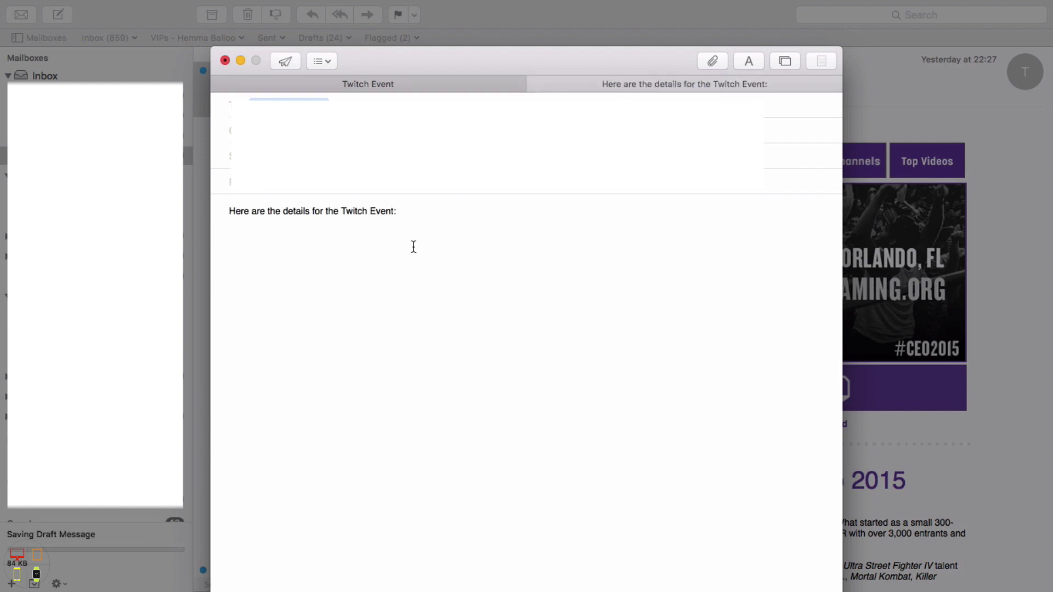
{"action": "key", "text": "Return"}
{"action": "key", "text": "Return"}
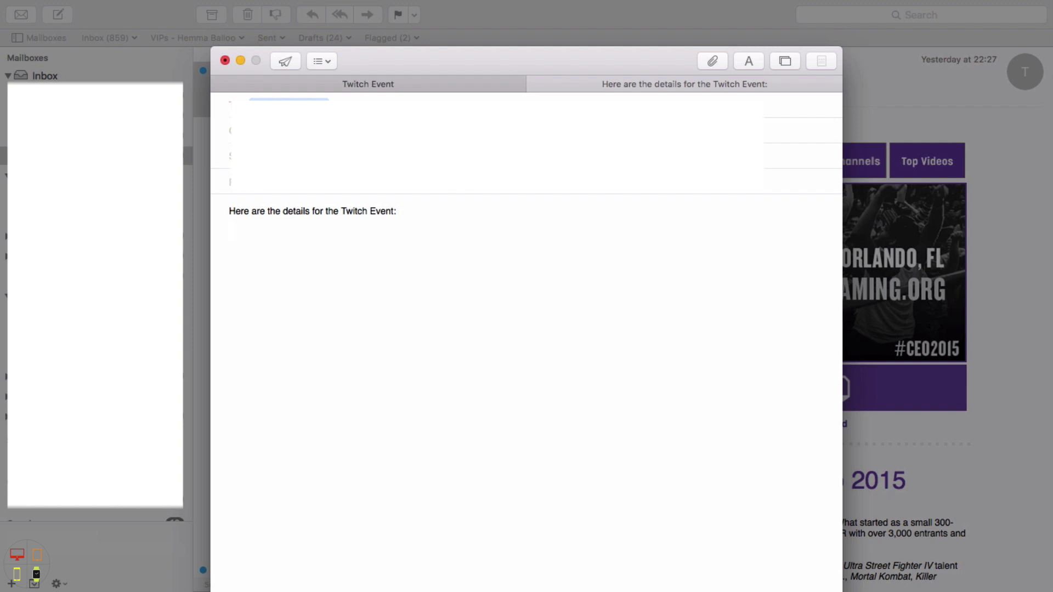
{"action": "key", "text": "super+v"}
{"action": "left_click_drag", "start_coordinate": [426, 413], "coordinate": [683, 128]}
{"action": "left_click_drag", "start_coordinate": [553, 337], "coordinate": [637, 81]}
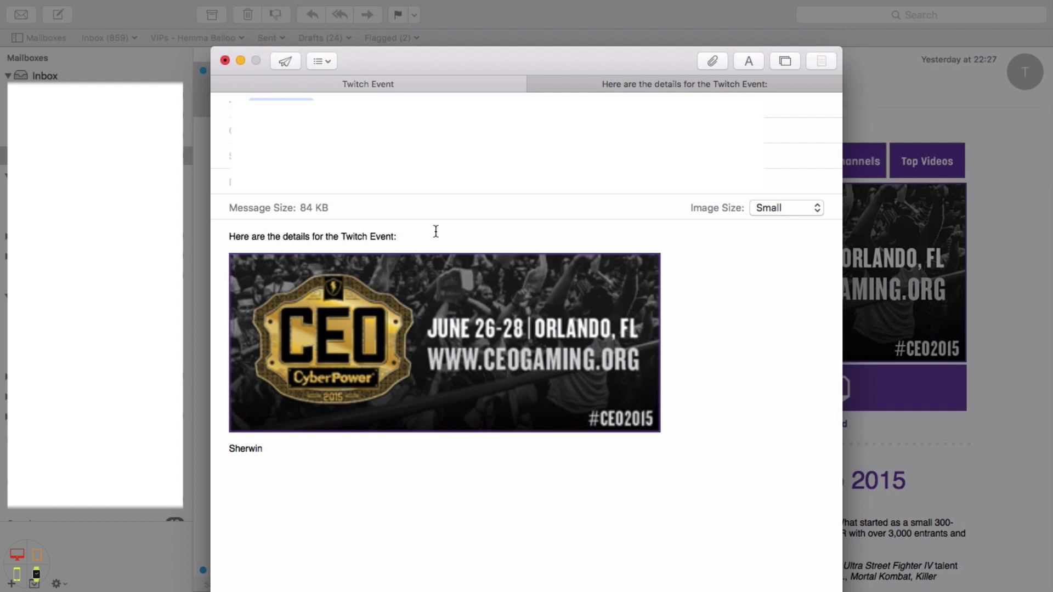
Select the body text, then minimize and reopen the tabbed compose window.
{"action": "left_click_drag", "start_coordinate": [435, 228], "coordinate": [506, 470]}
{"action": "left_click", "coordinate": [468, 463]}
{"action": "key", "text": "super+m"}
{"action": "left_click_drag", "start_coordinate": [612, 228], "coordinate": [668, 425]}
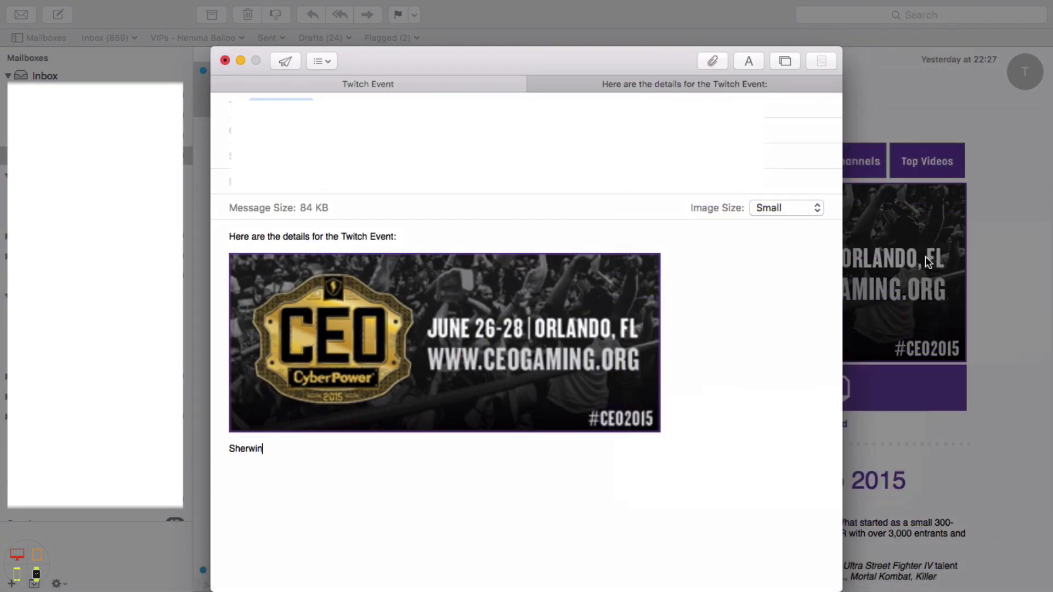
Cut the line 'Here are the details for the Twitch Event:' from the second draft tab.
{"action": "left_click", "coordinate": [625, 84]}
{"action": "left_click", "coordinate": [412, 89]}
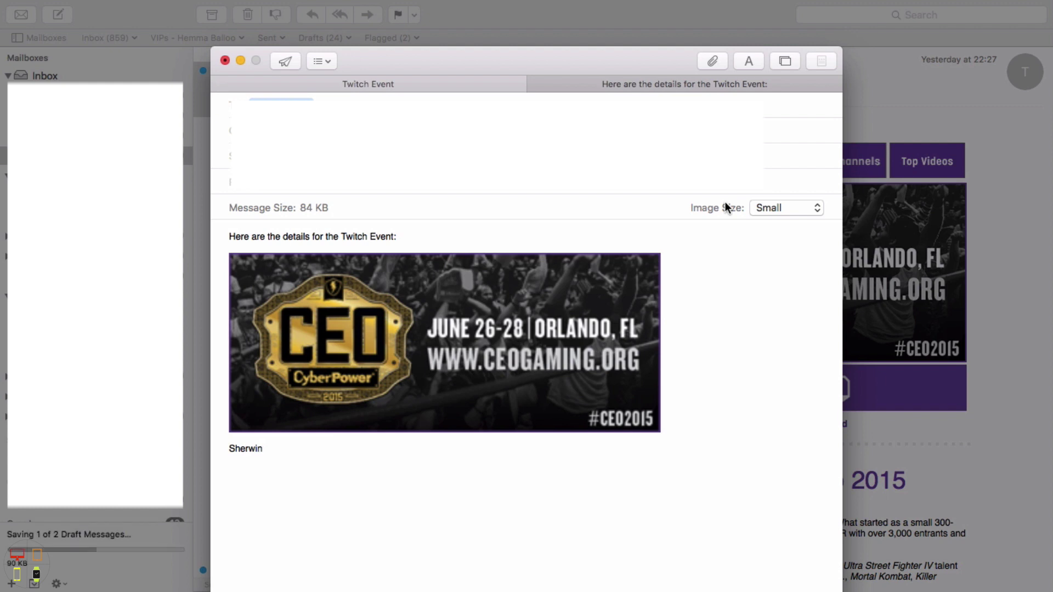
{"action": "left_click", "coordinate": [672, 80]}
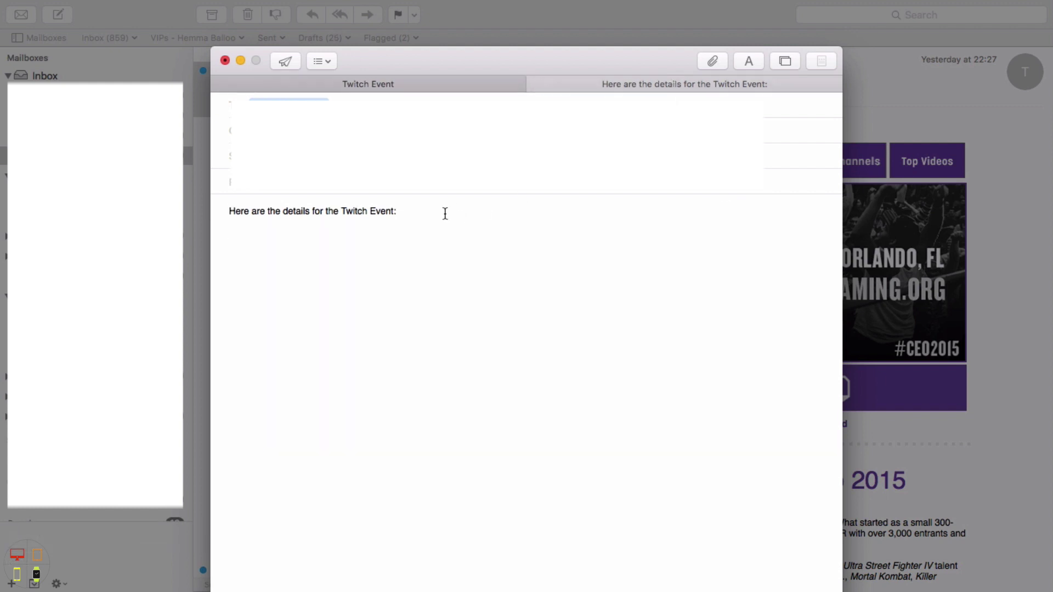
{"action": "left_click_drag", "start_coordinate": [444, 212], "coordinate": [185, 217]}
{"action": "key", "text": "super+x"}
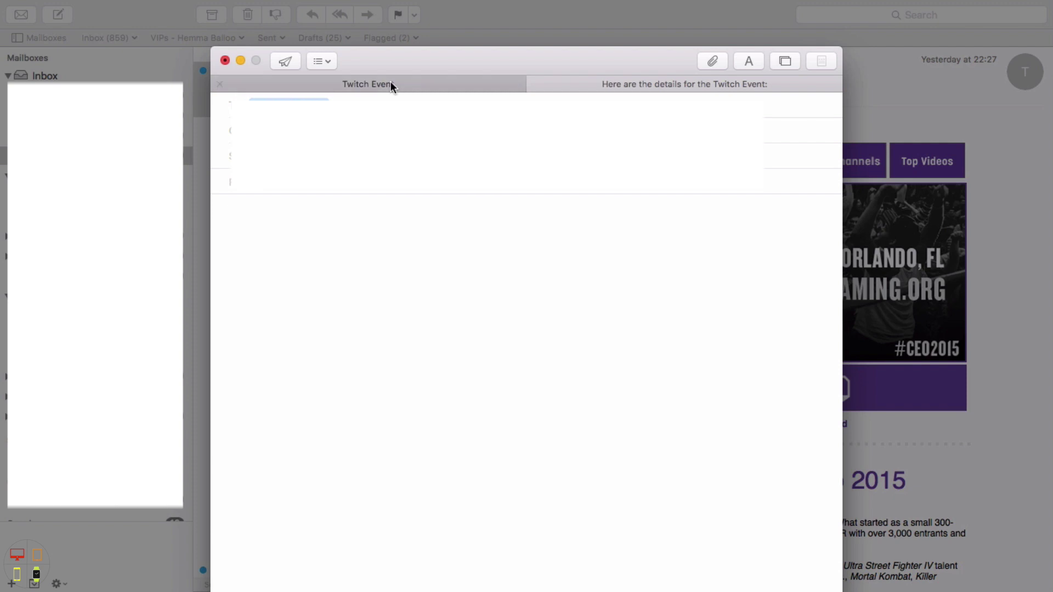
Pull the Twitch Event tab out into its own window, then merge the two drafts back into tabs.
{"action": "mouse_move", "coordinate": [390, 85]}
{"action": "left_mouse_down"}
{"action": "mouse_move", "coordinate": [637, 95]}
{"action": "mouse_move", "coordinate": [405, 96]}
{"action": "left_mouse_up"}
{"action": "key", "text": "super+w"}
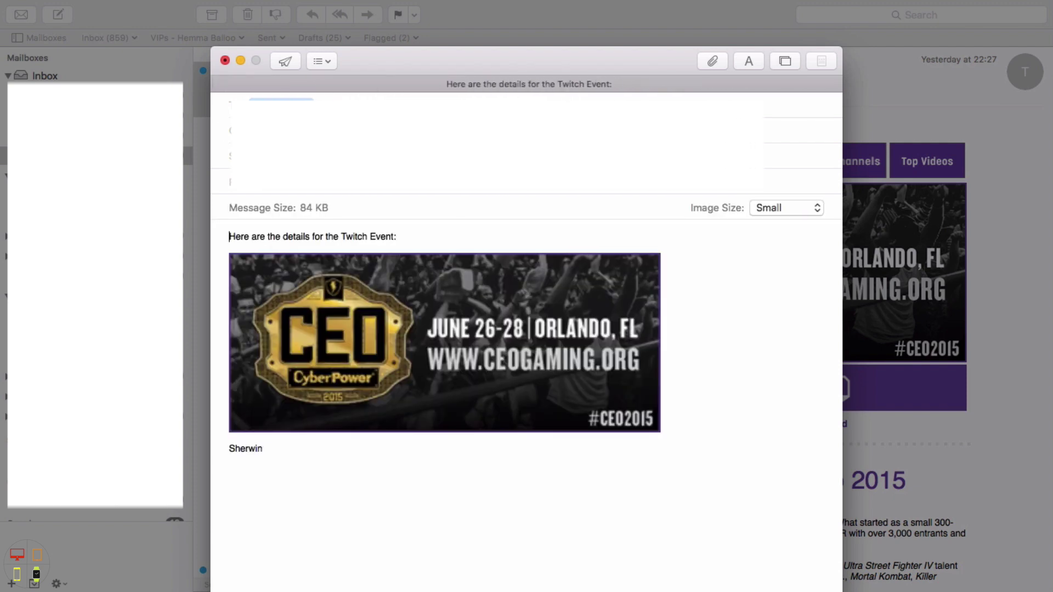
{"action": "left_click_drag", "start_coordinate": [404, 59], "coordinate": [404, 89]}
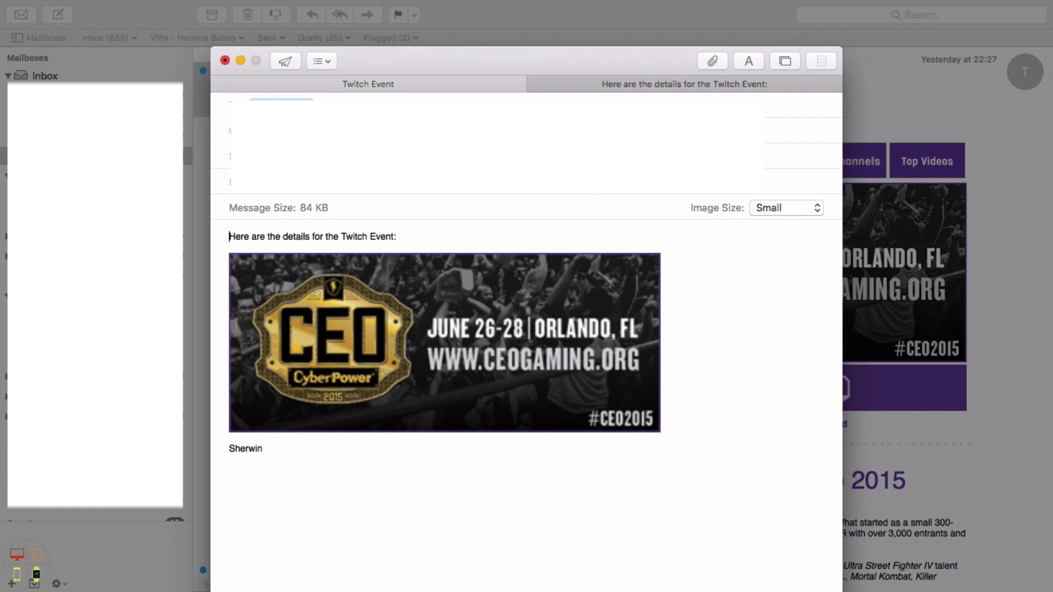
Close the empty draft tab with Don't Save, then close the Twitch Event window via the save prompt.
{"action": "left_click", "coordinate": [594, 79]}
{"action": "left_click", "coordinate": [535, 82]}
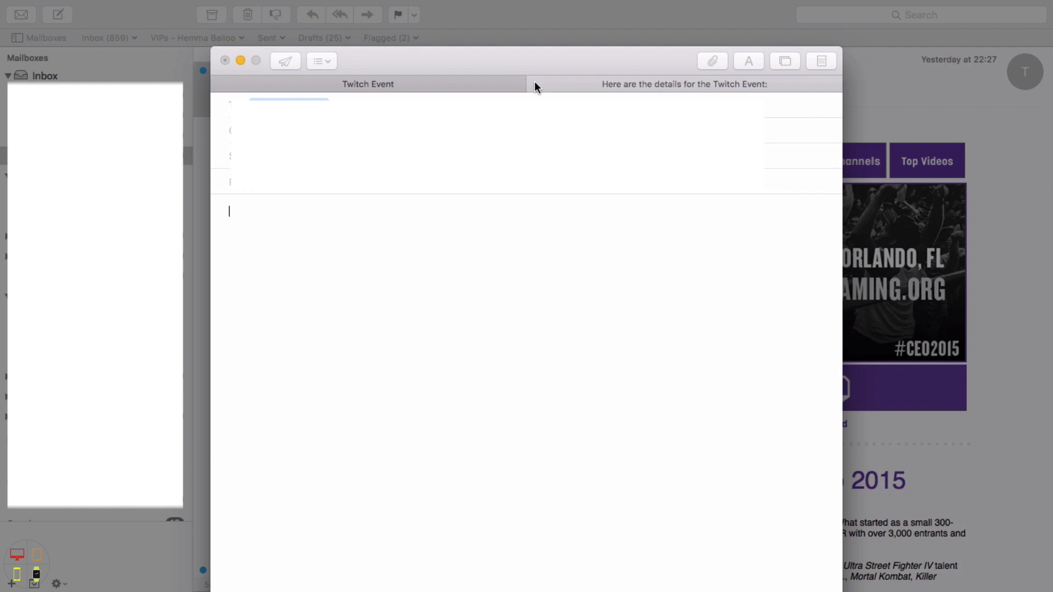
{"action": "key", "text": "super+BackSpace"}
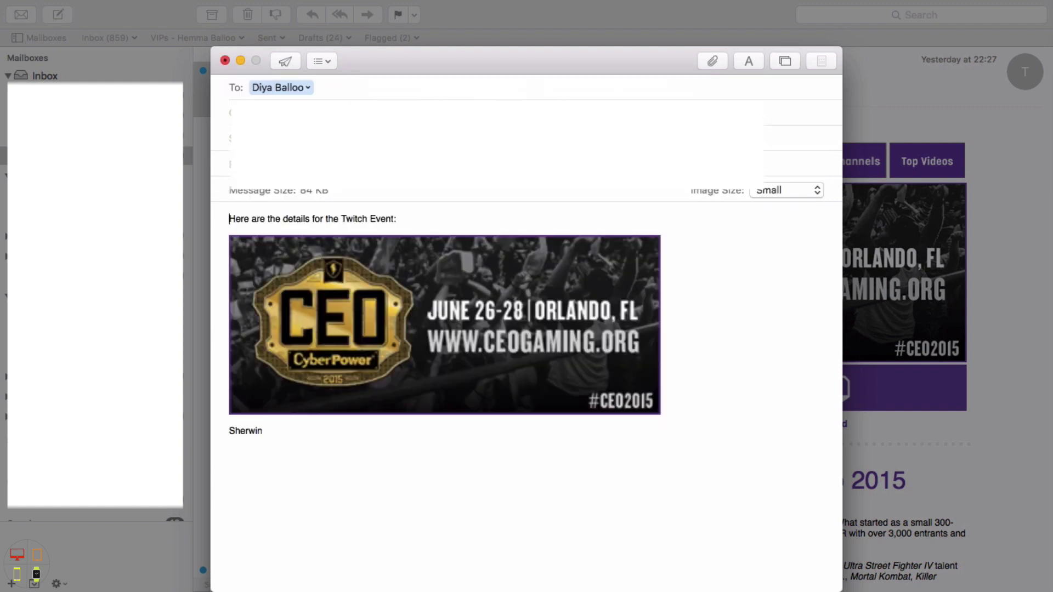
{"action": "left_click", "coordinate": [225, 61]}
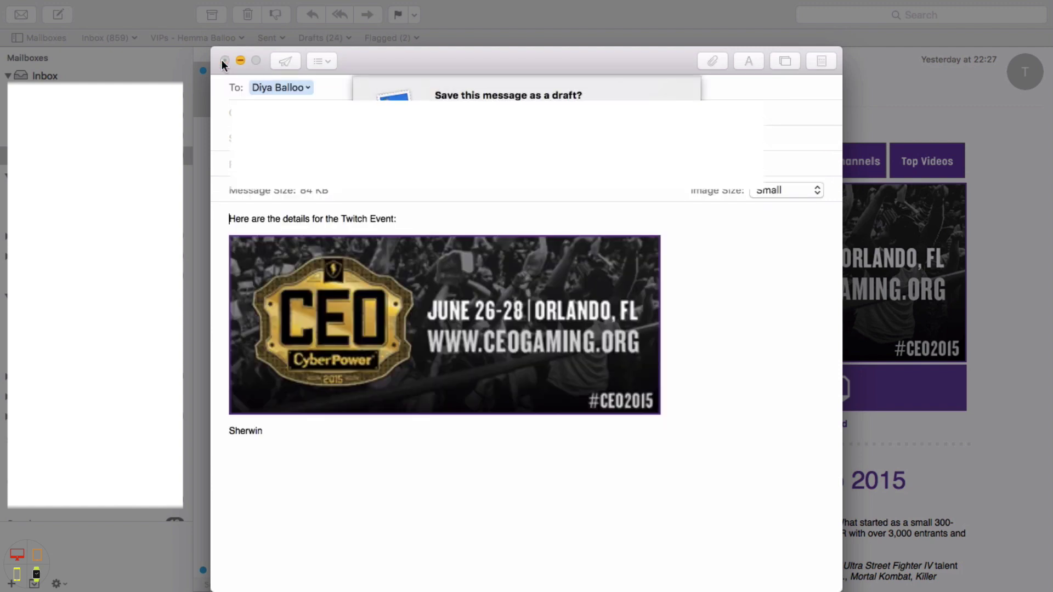
{"action": "left_click", "coordinate": [463, 158]}
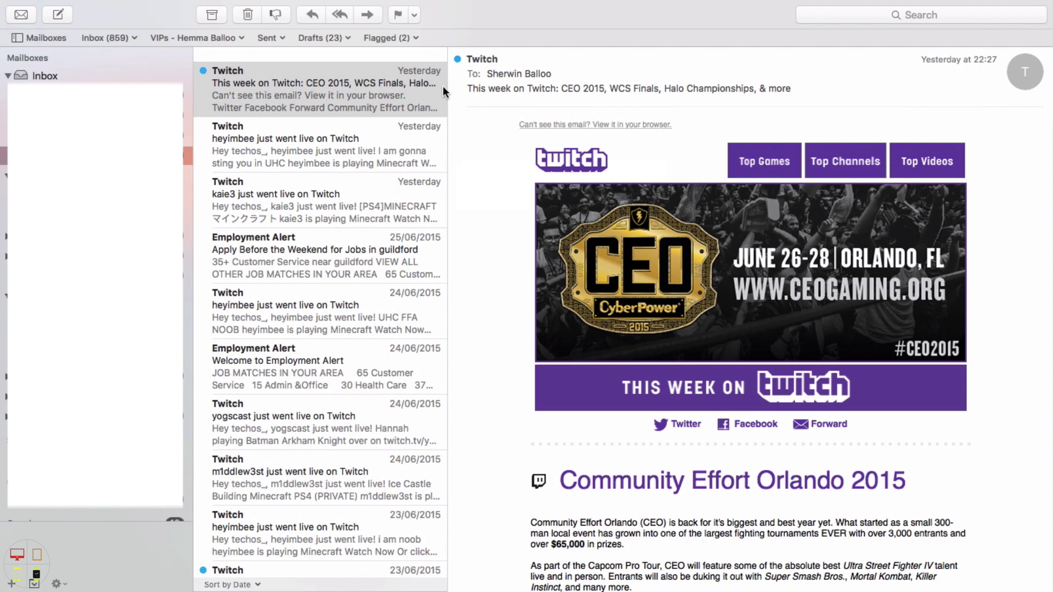
Swipe from full-screen Mail to Safari's Apple Mail features page, then back to the Finder desktop.
{"action": "key", "text": "ctrl+Right"}
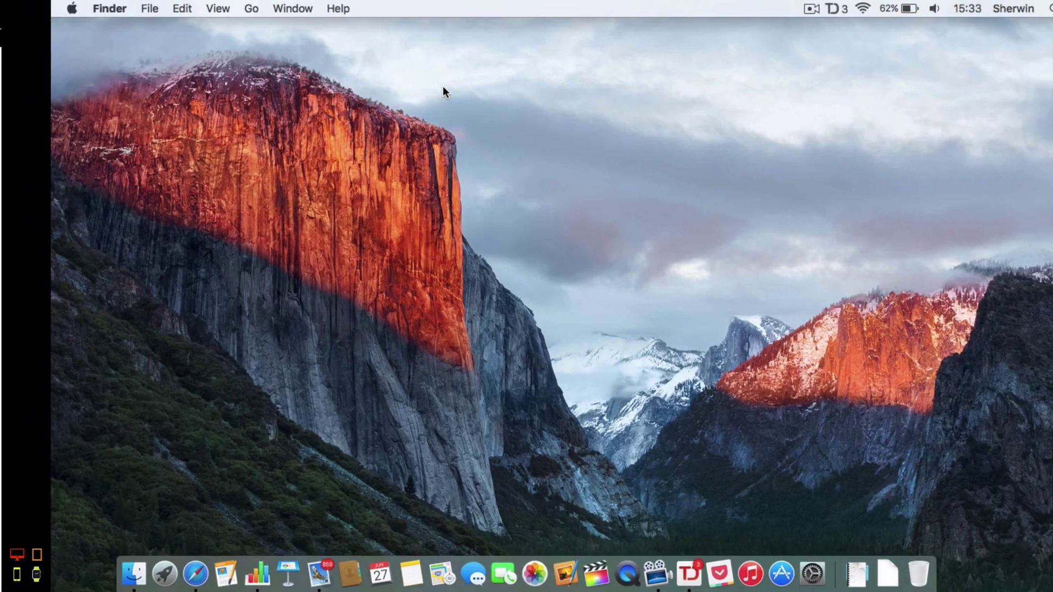
{"action": "key", "text": "ctrl+Right"}
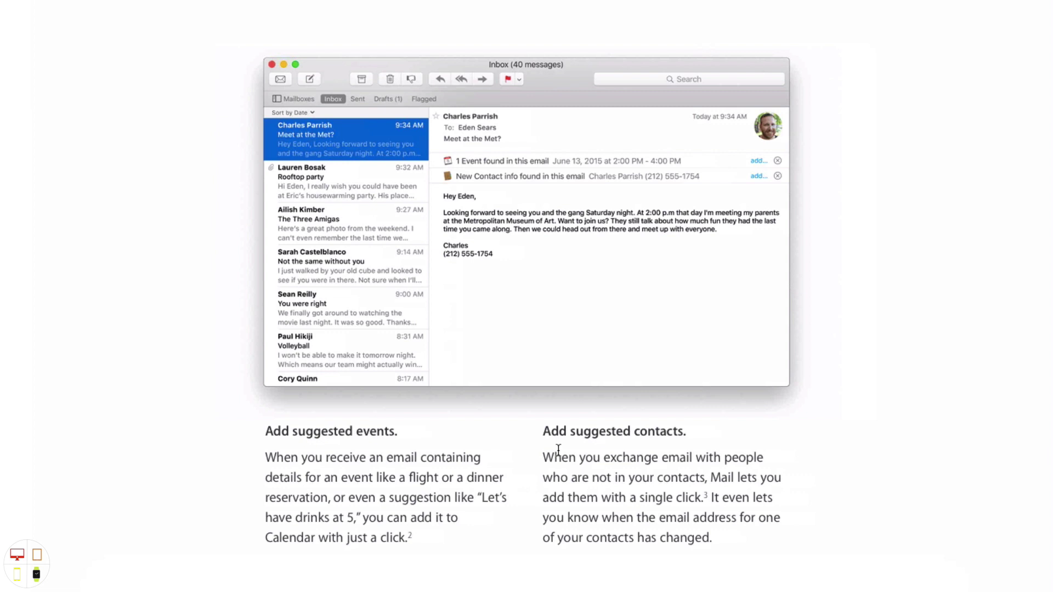
{"action": "key", "text": "ctrl+Left"}
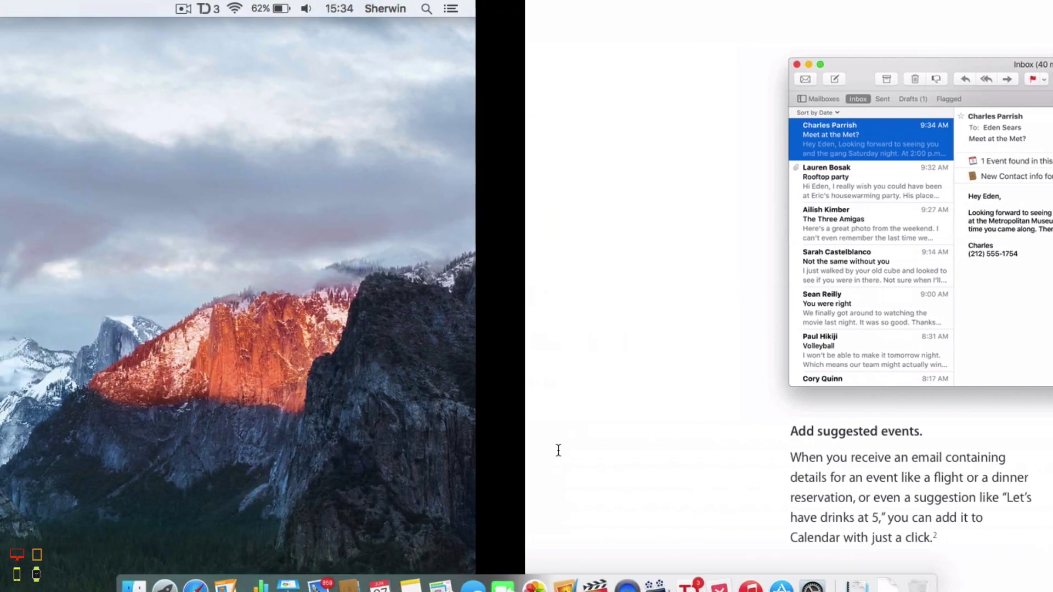